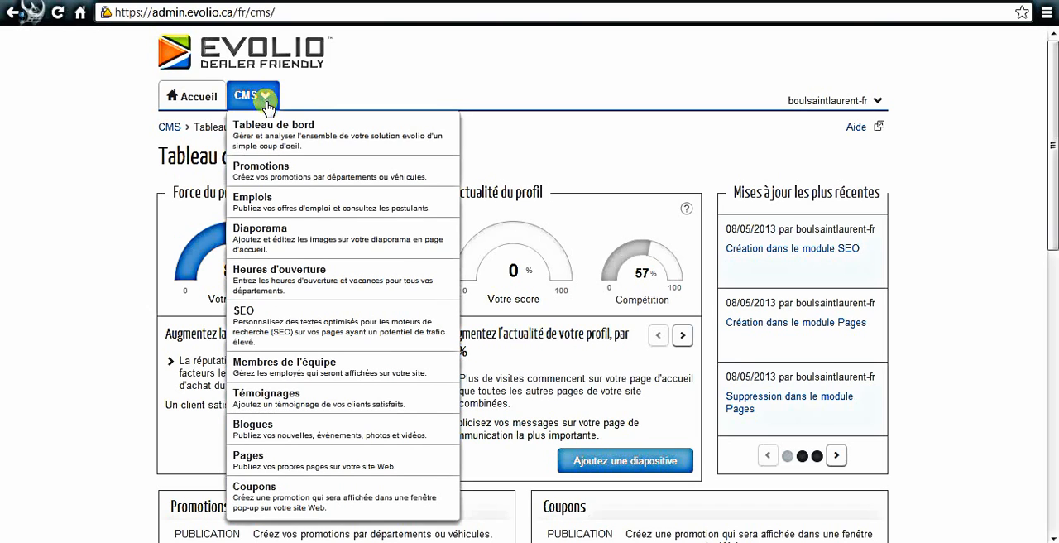
- Open the Diaporama module and start adding a new slide
click(257, 233)
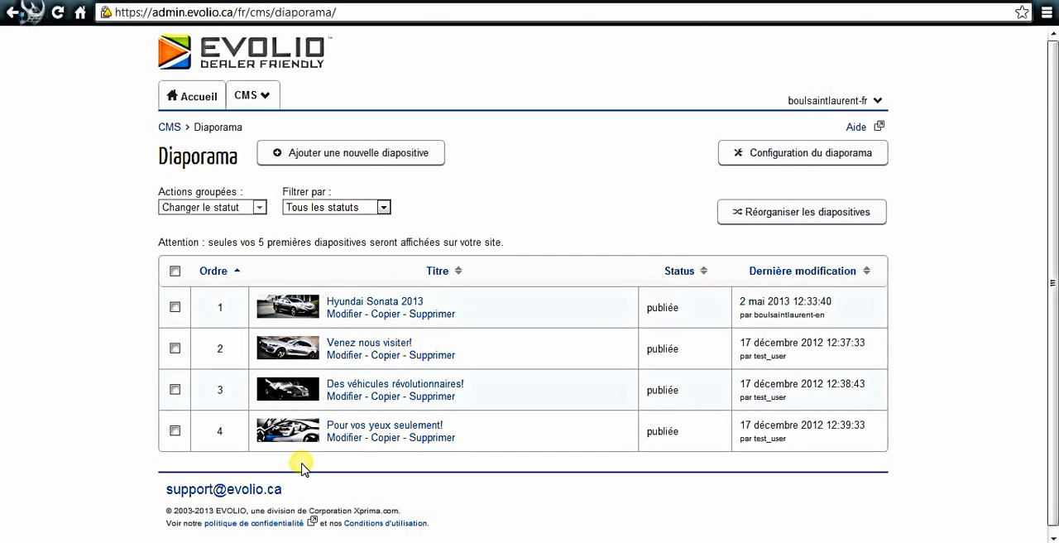
click(335, 157)
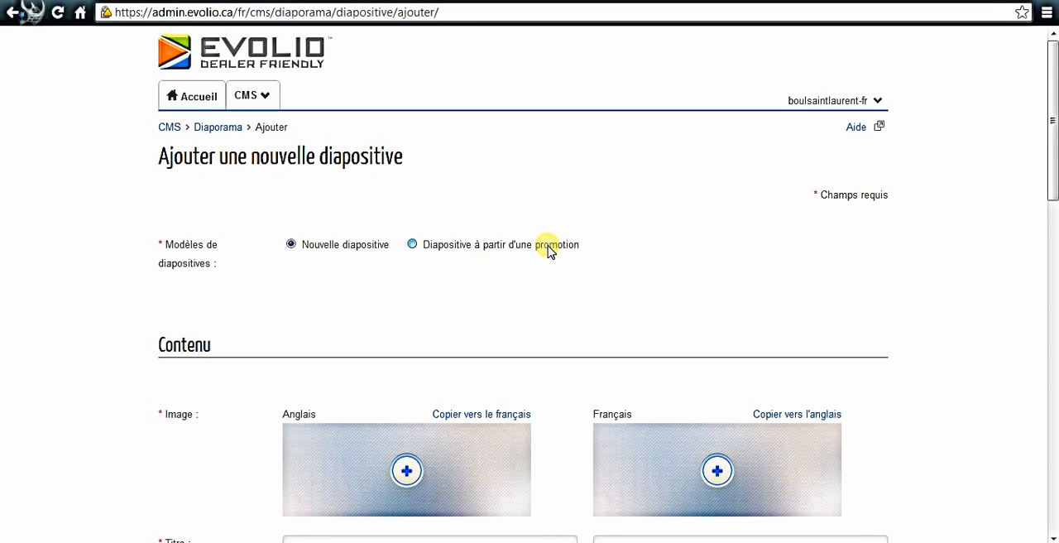
- Upload Hyundai-Elantra-2012-1.jpg from the computer as the slide's French image
scroll(548, 250, down, 1)
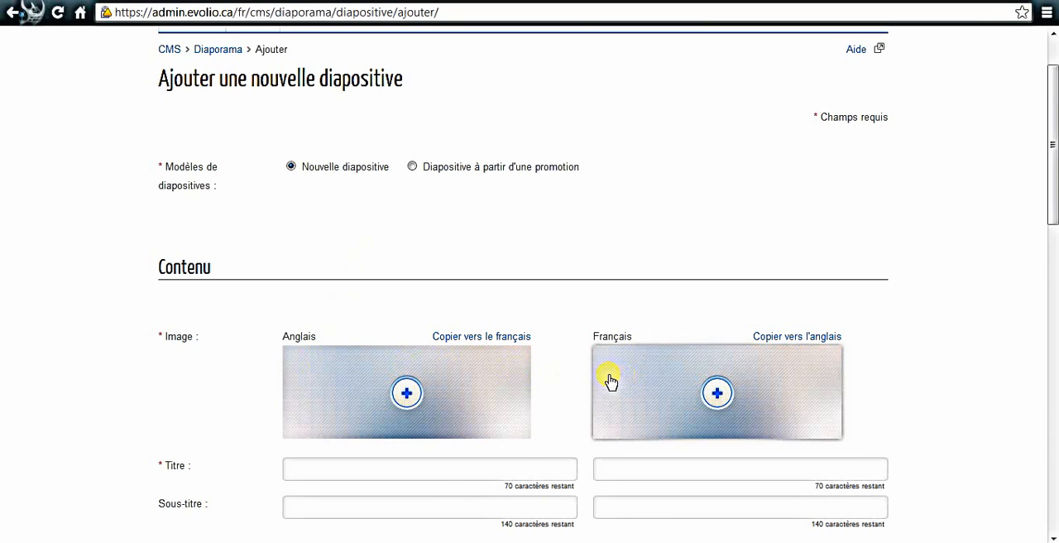
scroll(608, 379, down, 2)
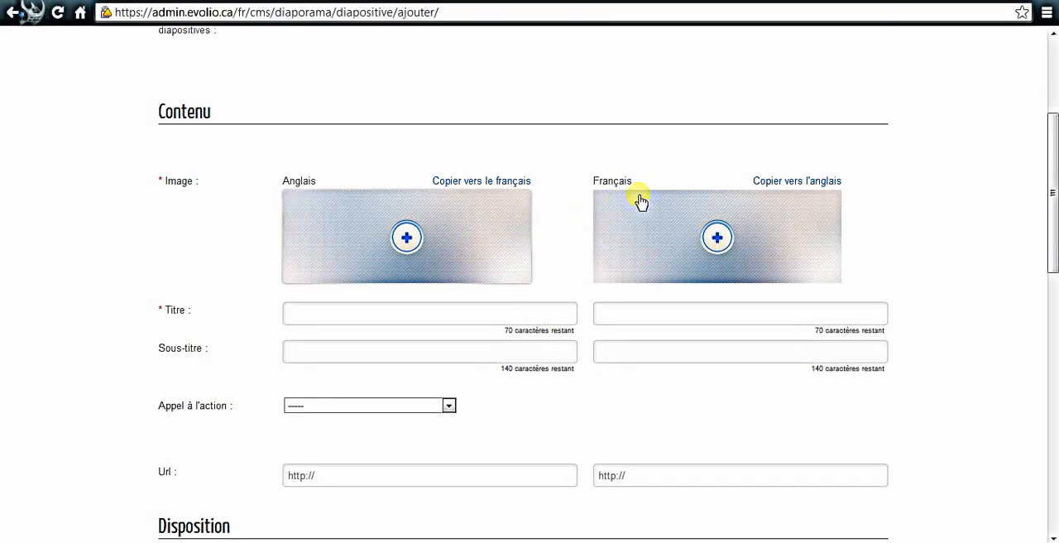
click(717, 238)
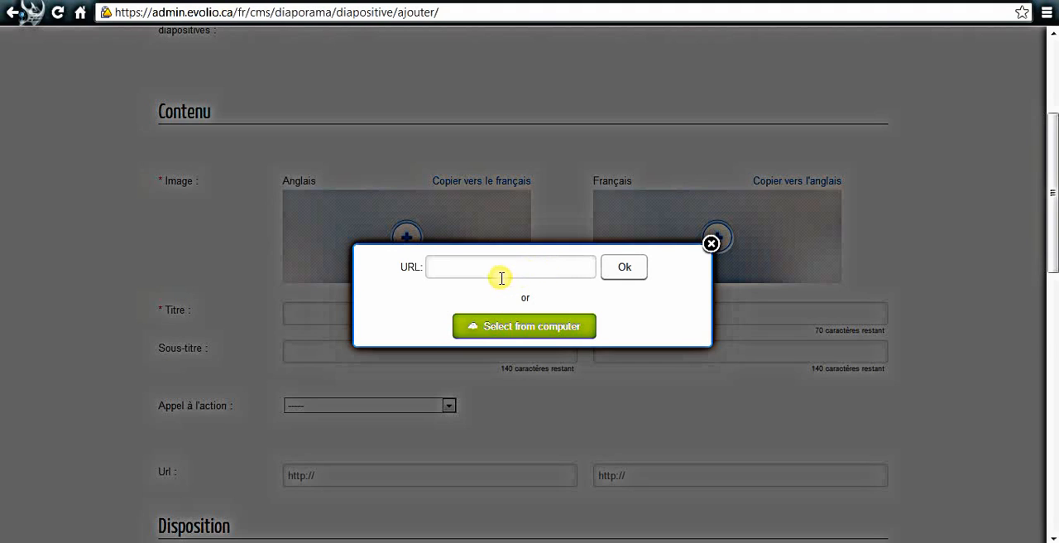
click(542, 331)
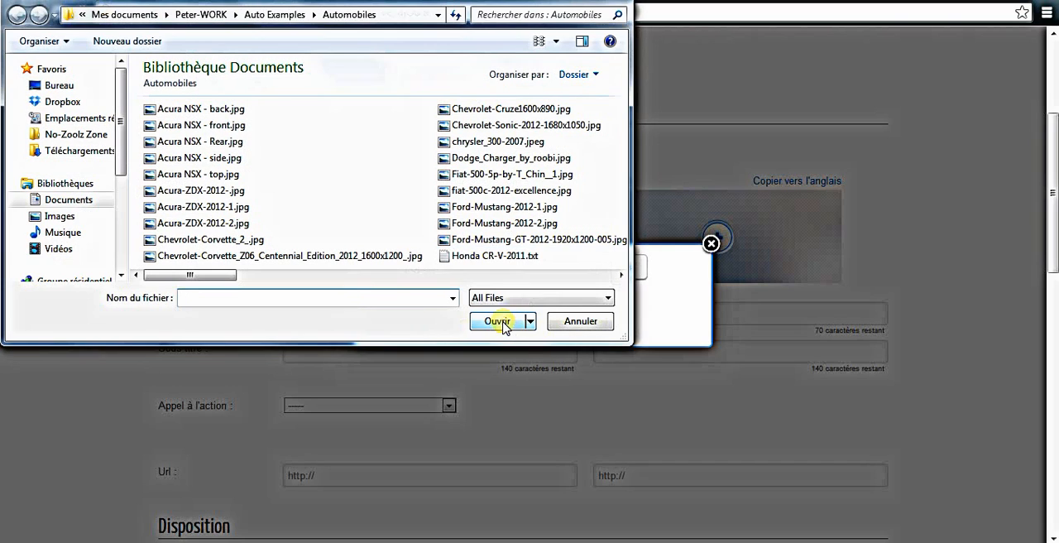
click(476, 274)
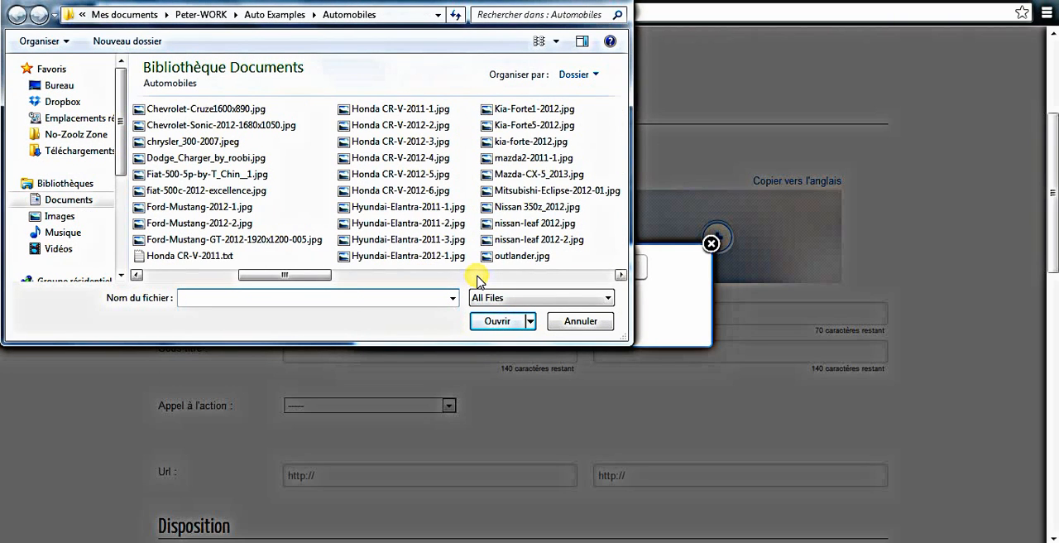
click(399, 257)
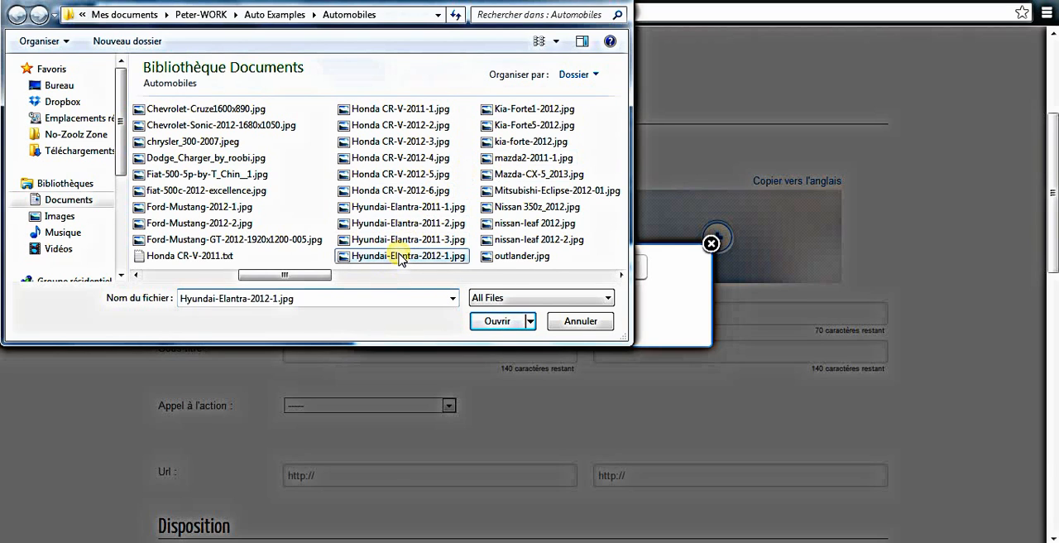
click(499, 322)
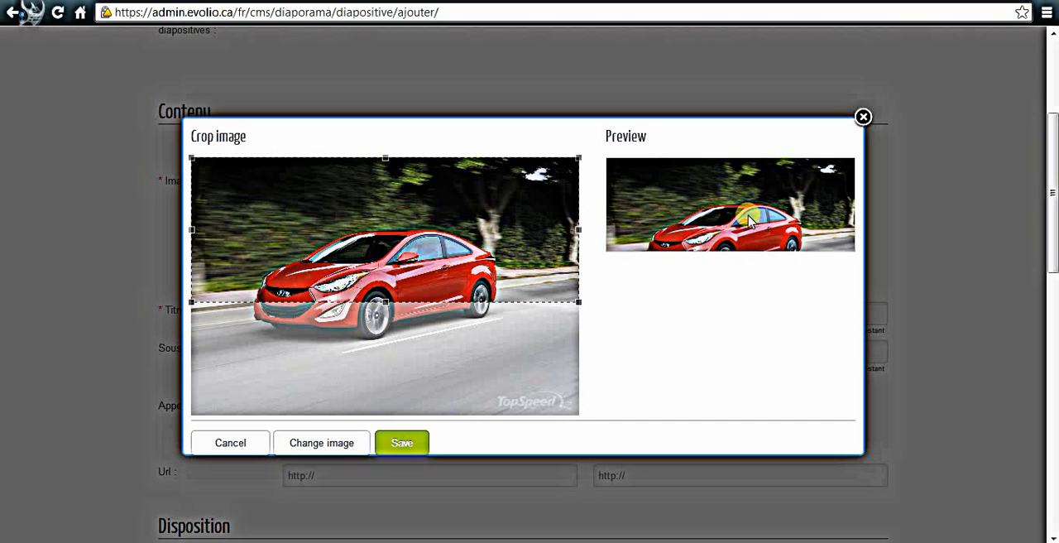
- Crop the French image closely around the red car, save it, and copy it to the English version
drag(373, 234, 370, 287)
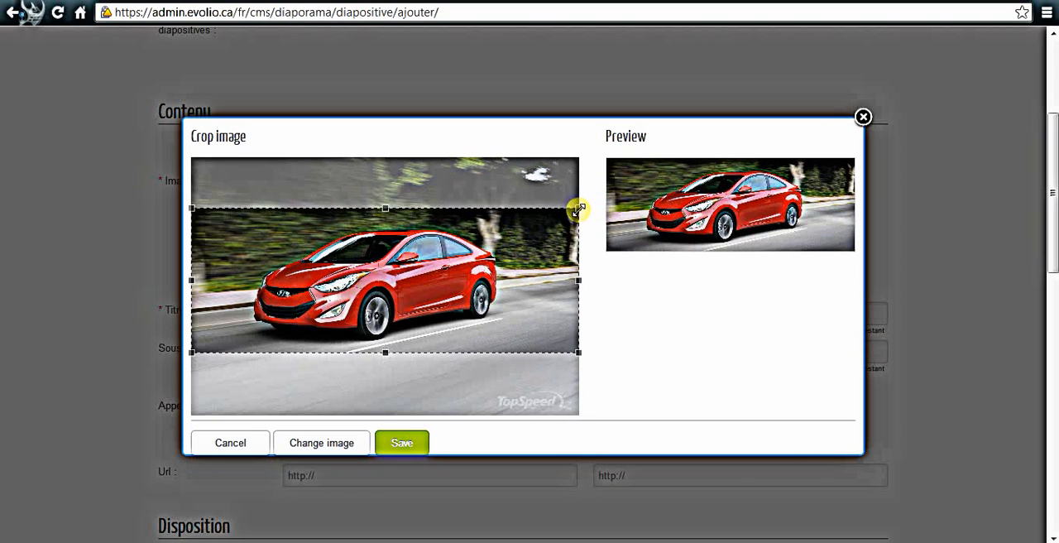
drag(578, 209, 467, 233)
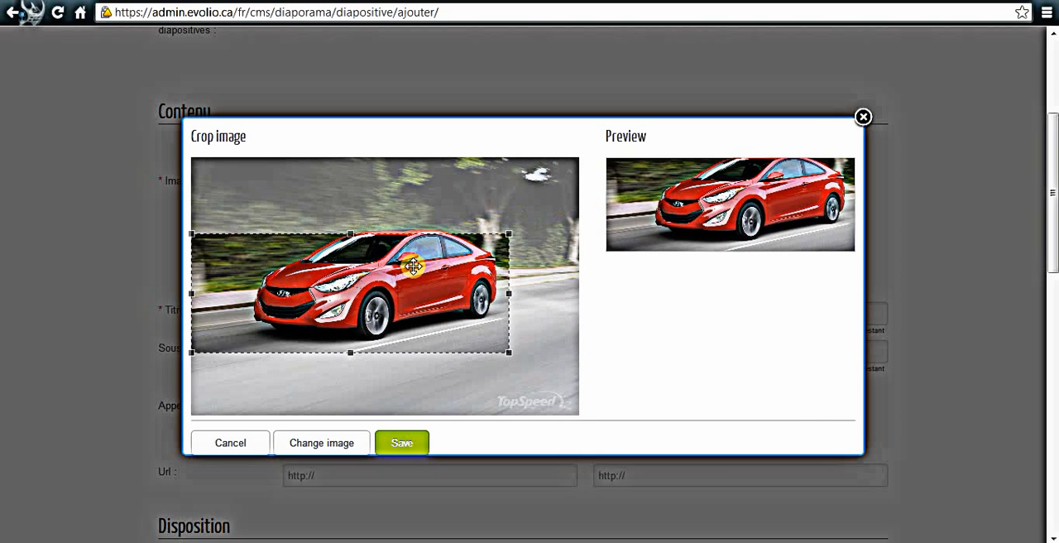
drag(413, 265, 446, 258)
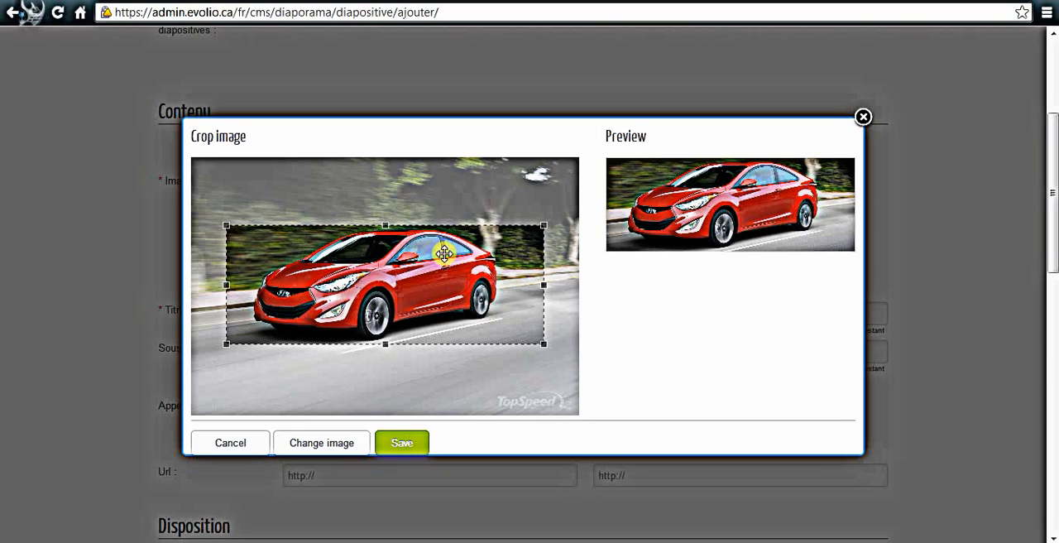
click(395, 441)
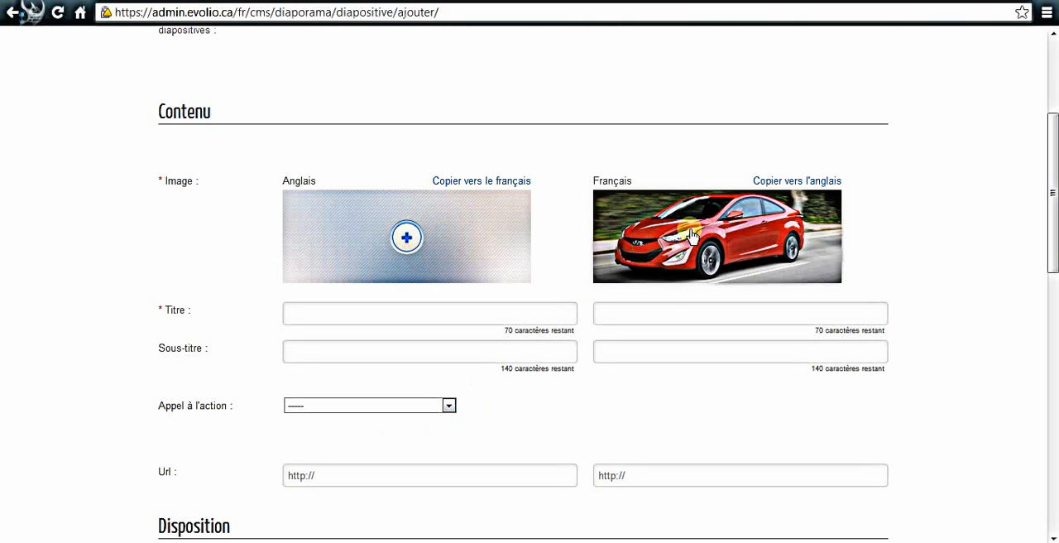
click(772, 183)
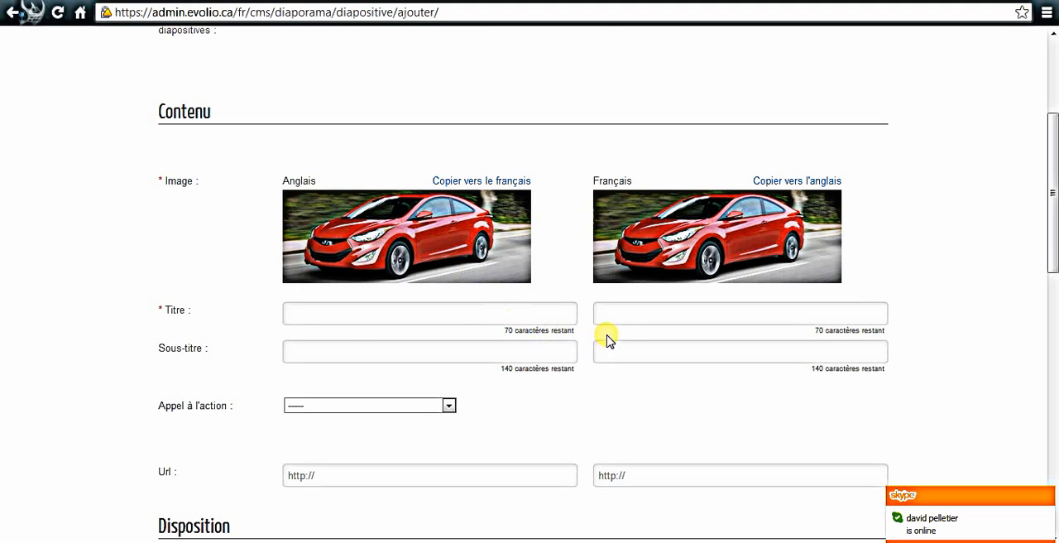
- Enter "Hyundai Elantra" as the slide's title in both French and English
click(633, 314)
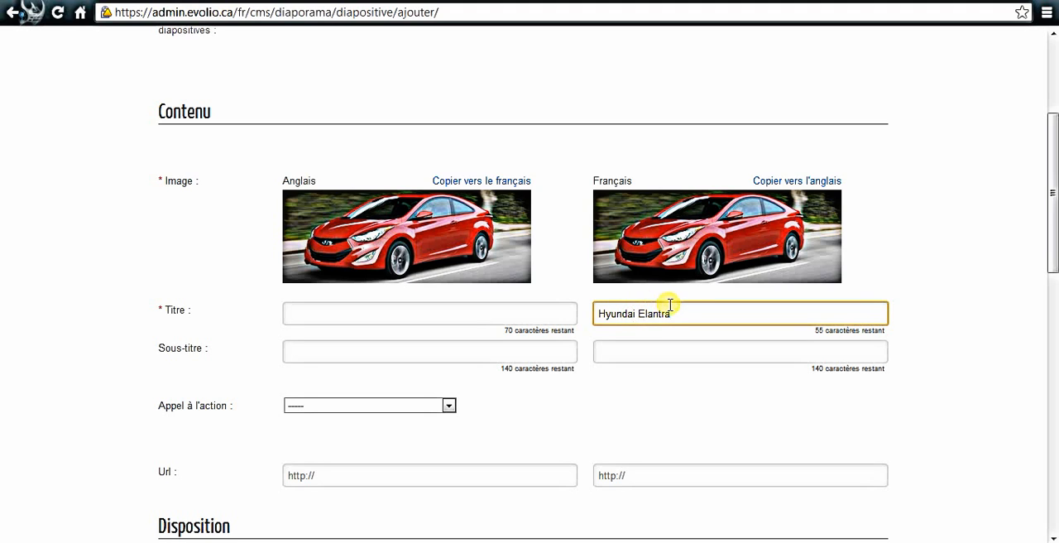
drag(672, 314, 596, 315)
key(ctrl+c)
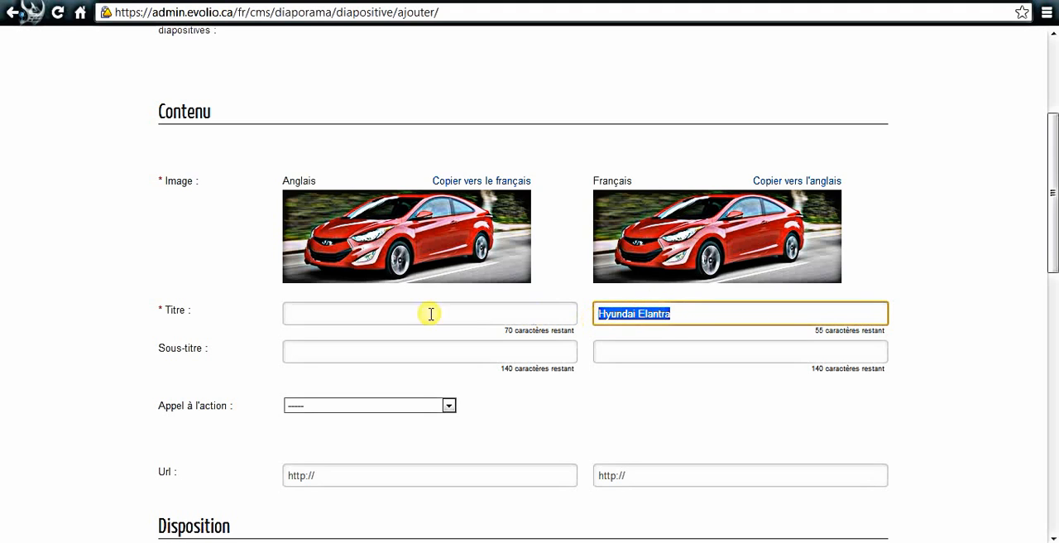
click(313, 313)
key(ctrl+v)
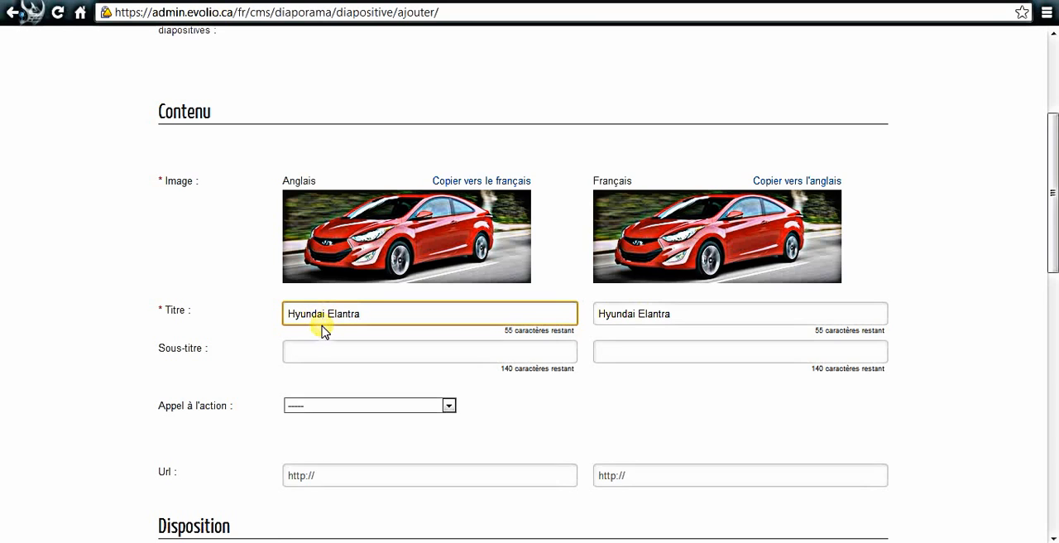
scroll(317, 333, down, 1)
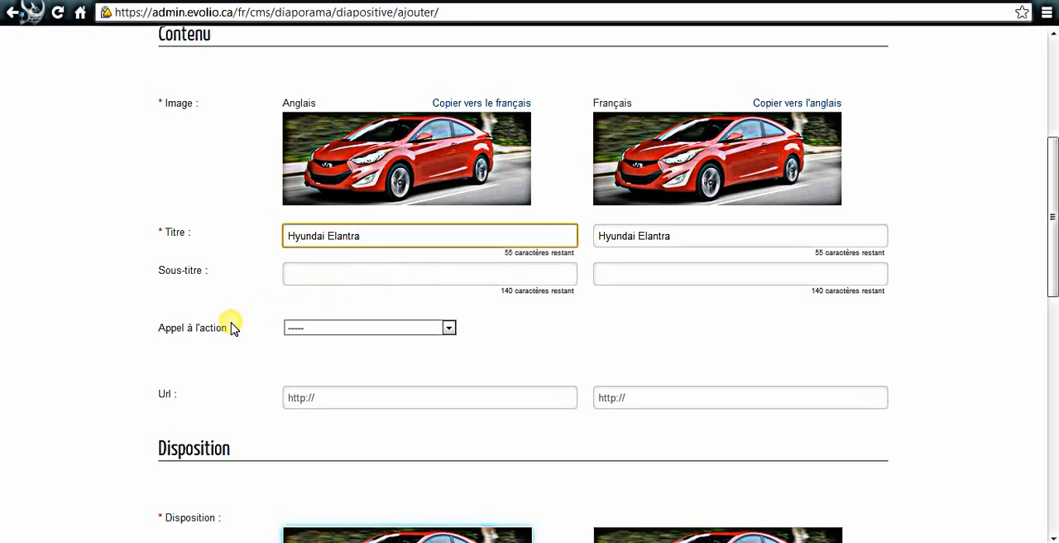
click(304, 328)
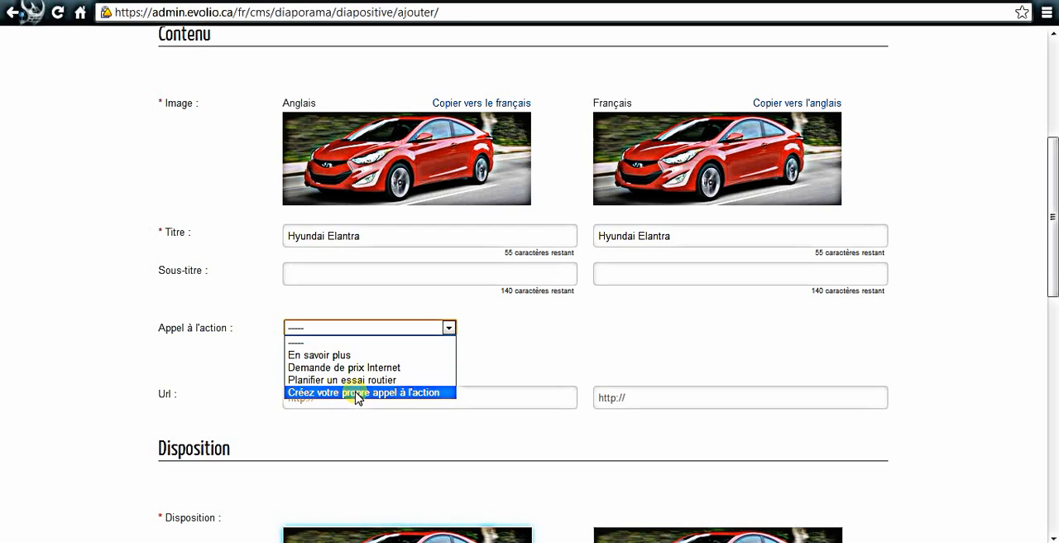
click(506, 364)
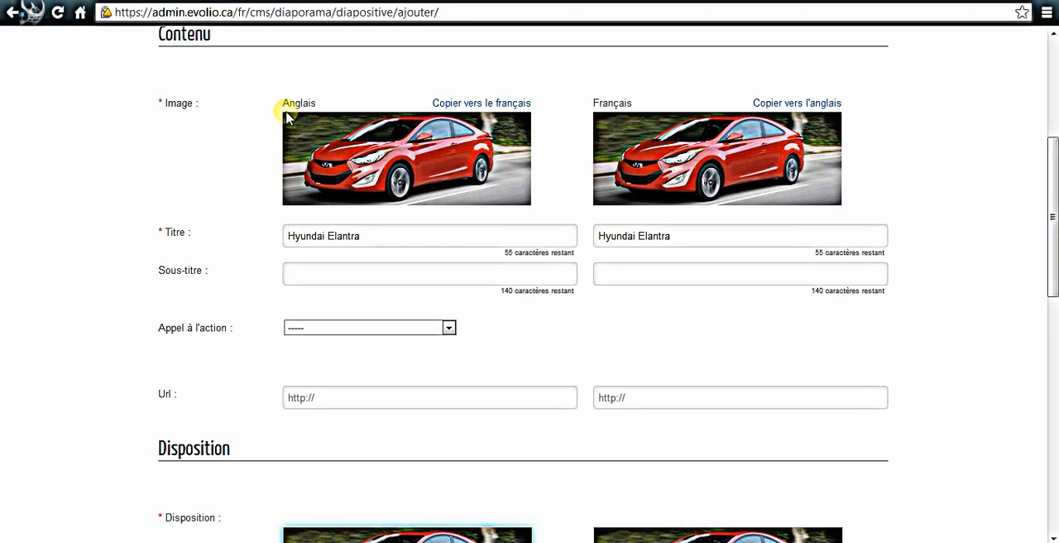
- Switch to the dealership website, open the new Hyundai Elantra 2013 model page and copy its web address
click(205, 11)
text(stableboulsaintlaurent.ptl.mtlevolio.com/fr/neuf/elantra/)
key(Return)
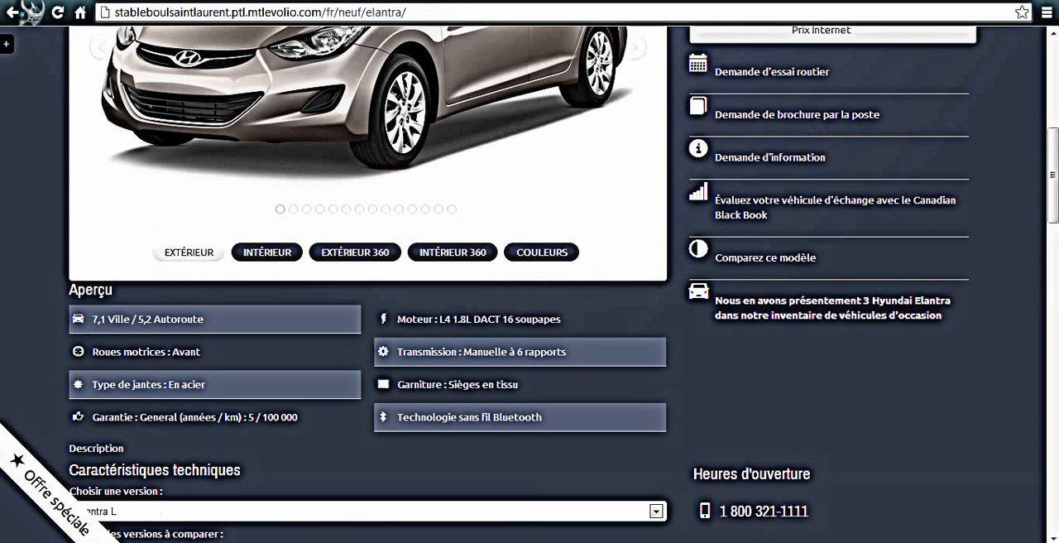
scroll(314, 130, up, 6)
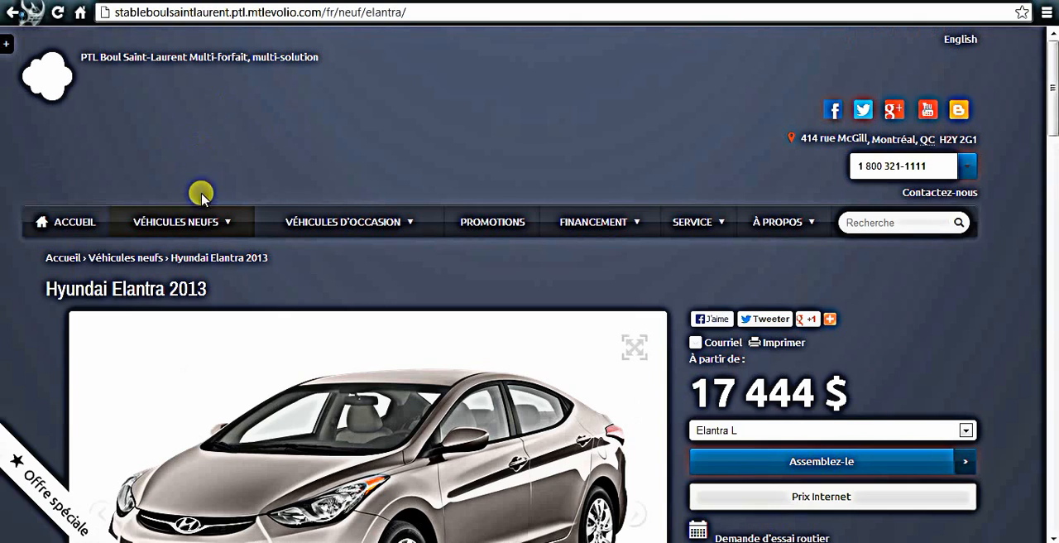
mouse_move(195, 225)
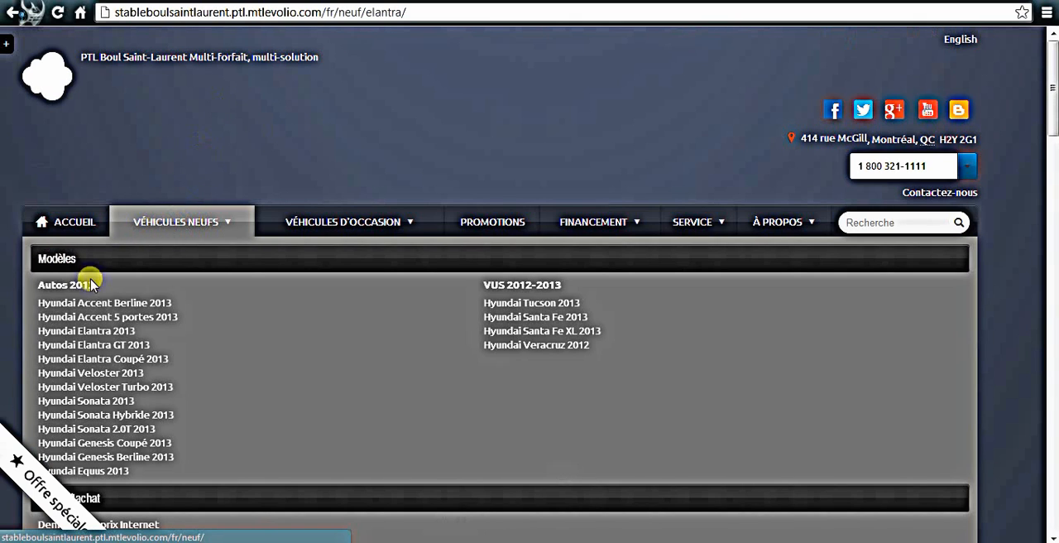
click(85, 333)
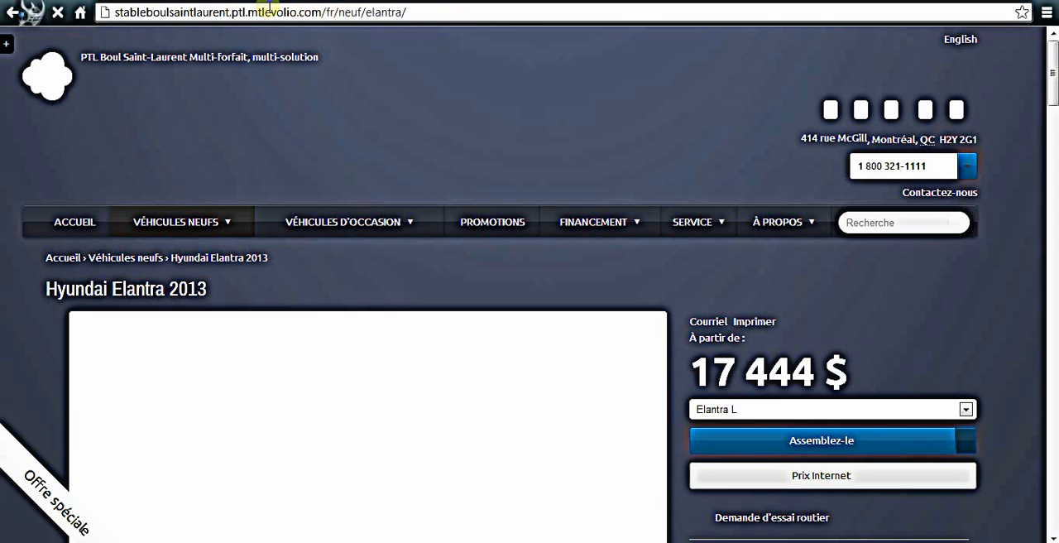
click(409, 14)
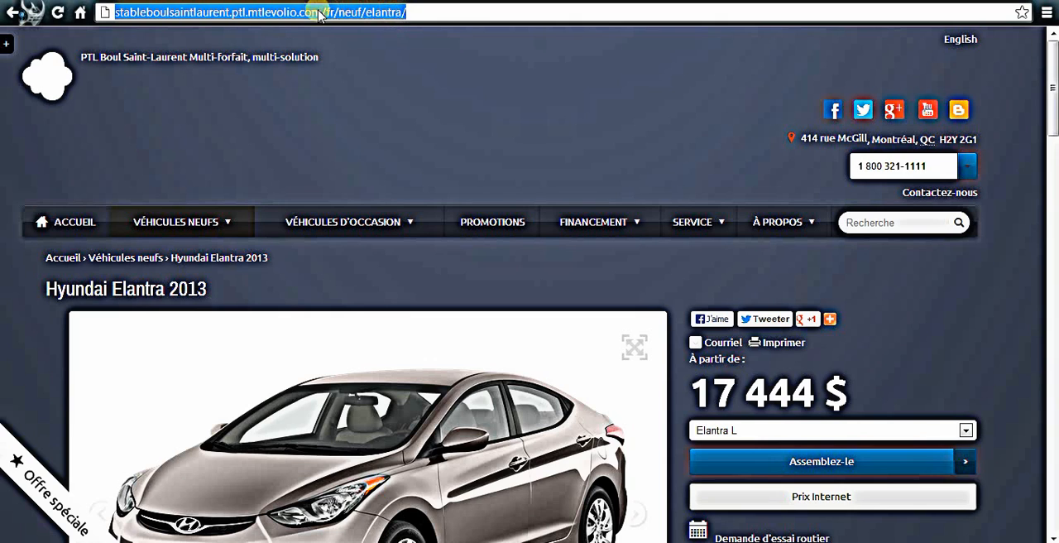
right_click(288, 13)
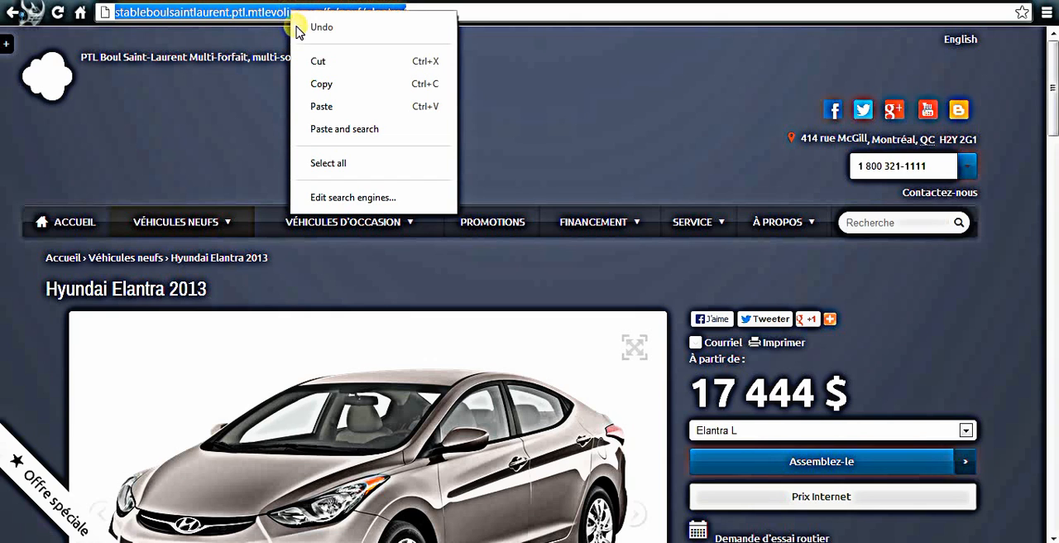
click(318, 85)
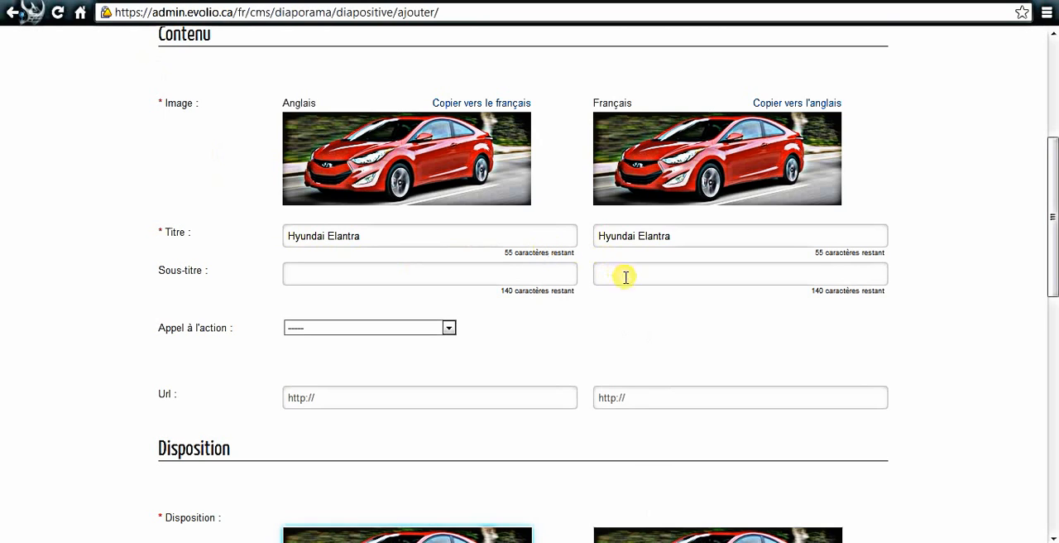
- Back in the slide form, paste the copied Elantra page address as both the French and English URL
right_click(651, 394)
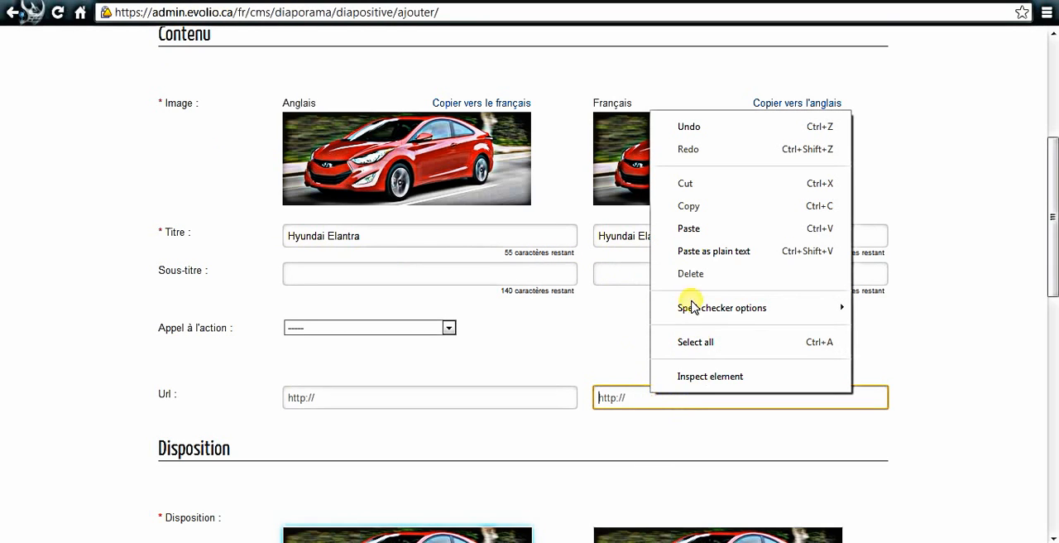
click(687, 229)
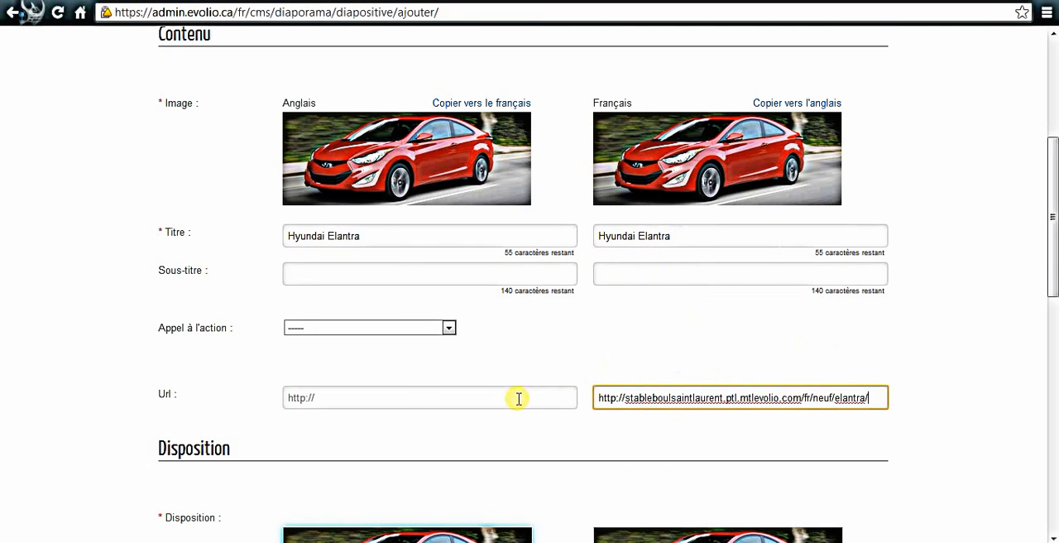
right_click(348, 394)
click(402, 230)
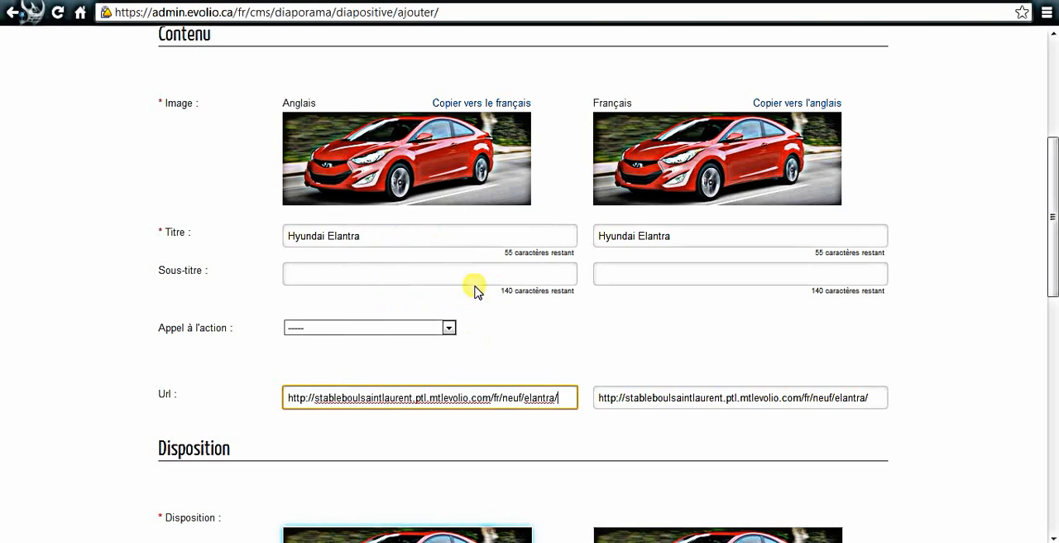
click(632, 452)
- Choose the slide layout with the dark title band across the upper half of the image
scroll(632, 452, down, 4)
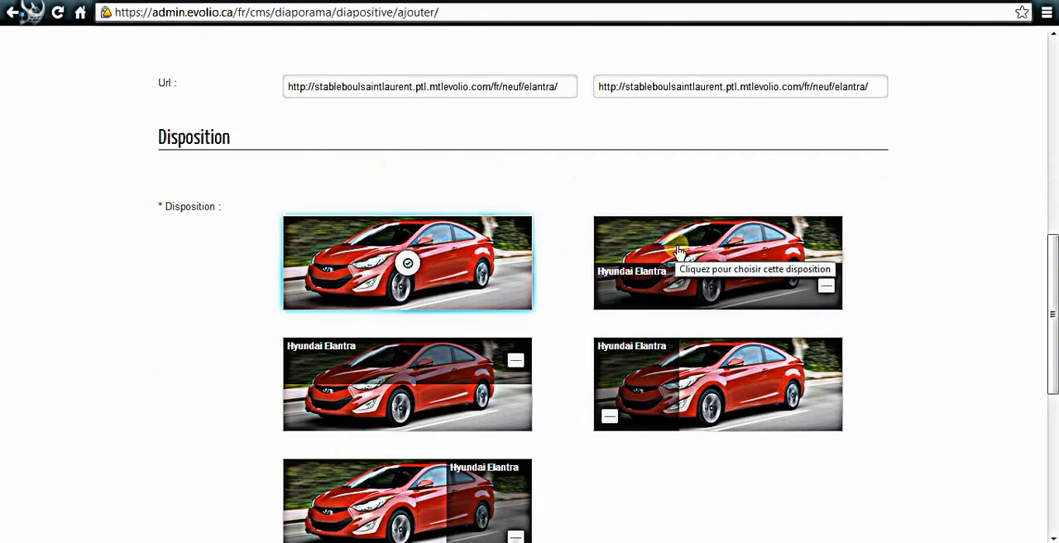
scroll(673, 256, down, 1)
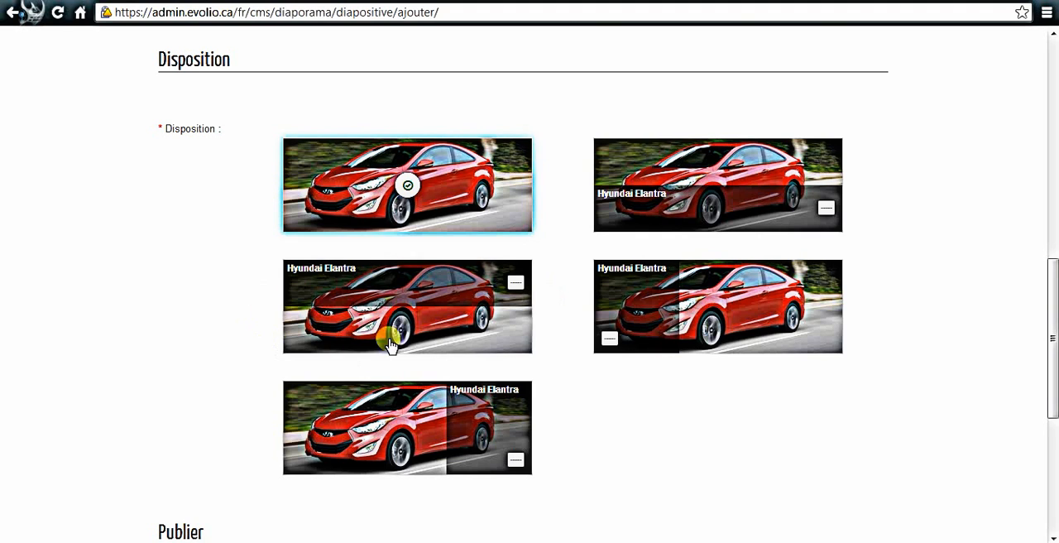
click(387, 303)
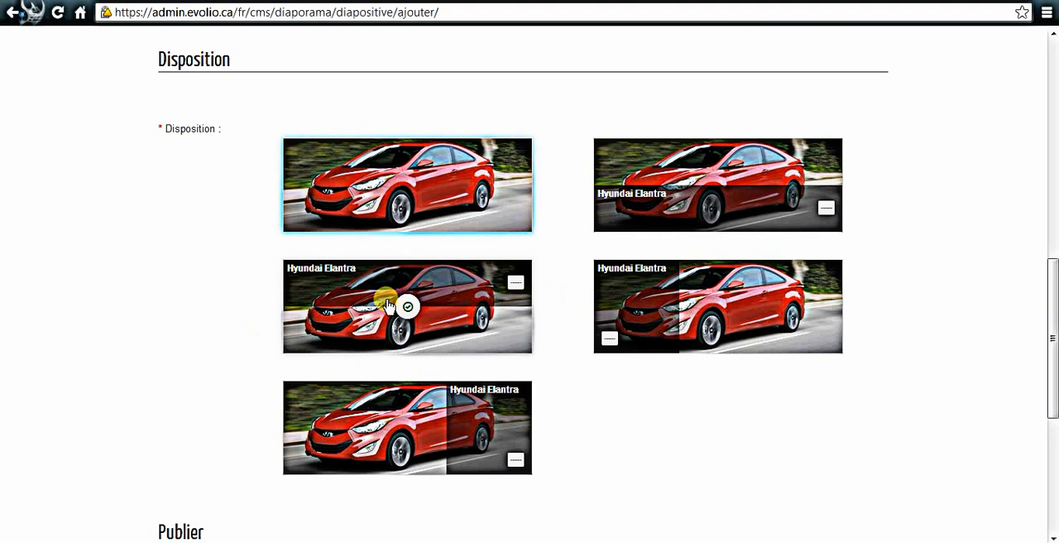
- Change the slide's publishing status to Brouillon and back to Publié
scroll(579, 395, down, 2)
scroll(599, 394, down, 1)
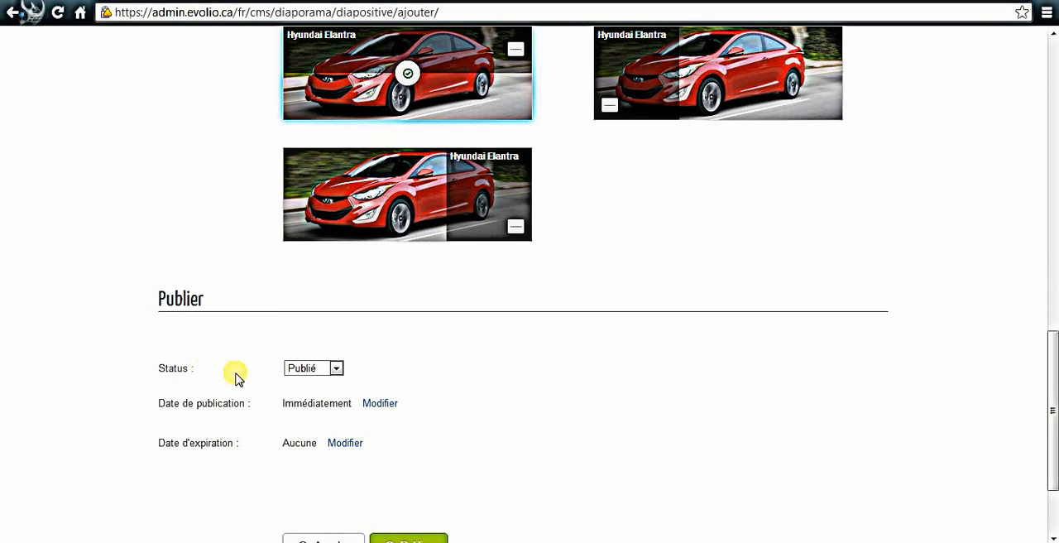
click(300, 368)
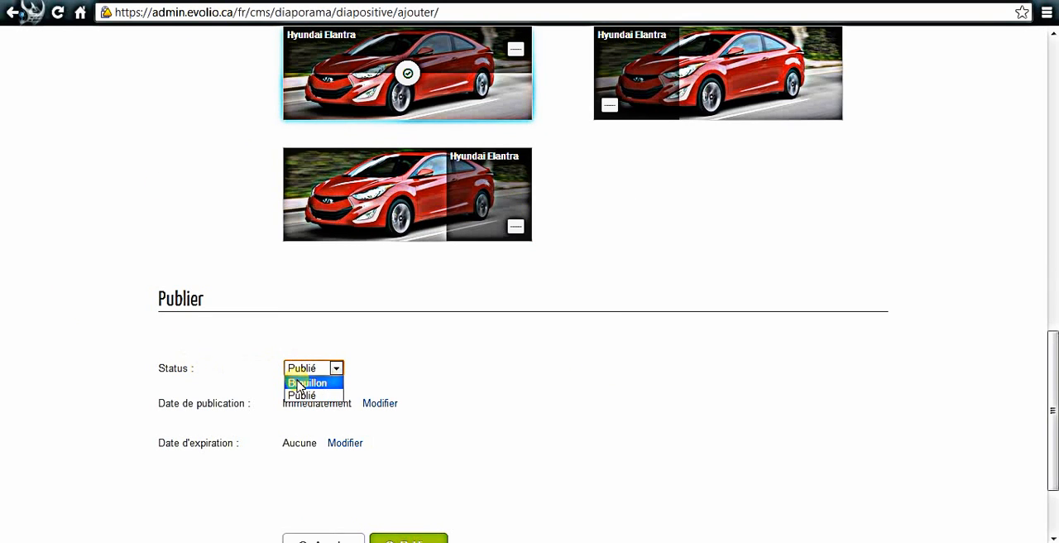
click(300, 385)
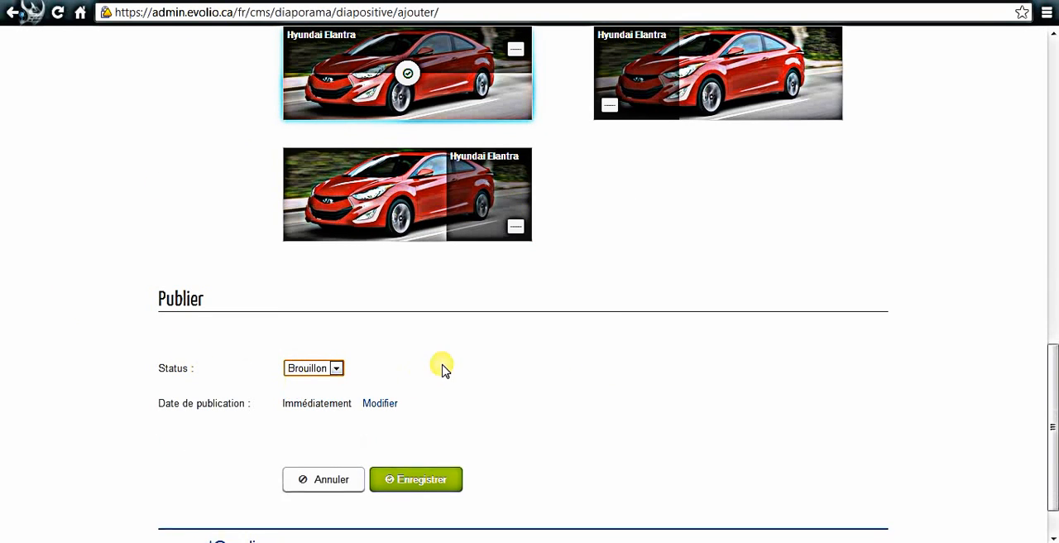
click(300, 367)
click(300, 396)
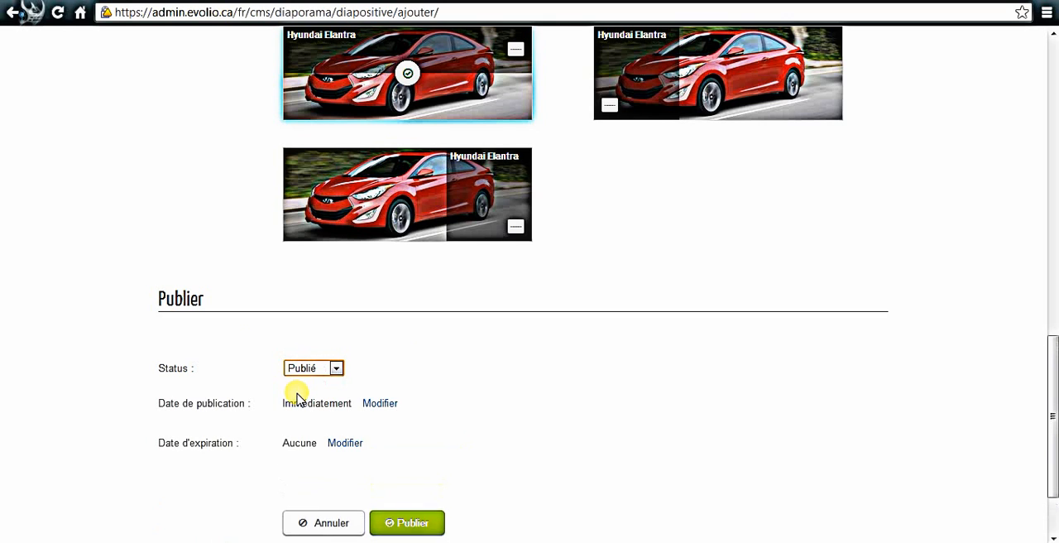
- Open the slide's publication date and time for editing
scroll(368, 372, down, 1)
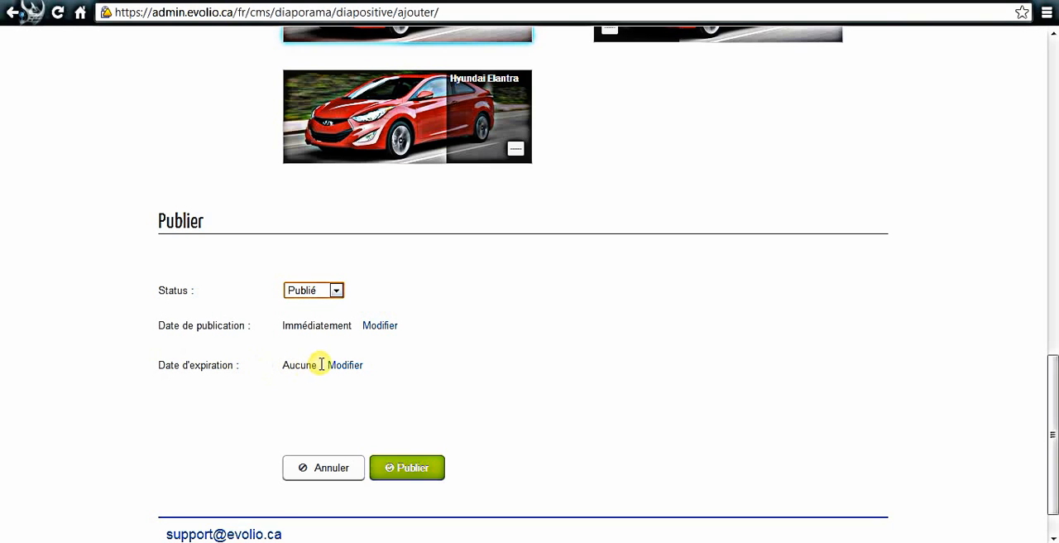
click(374, 325)
click(370, 325)
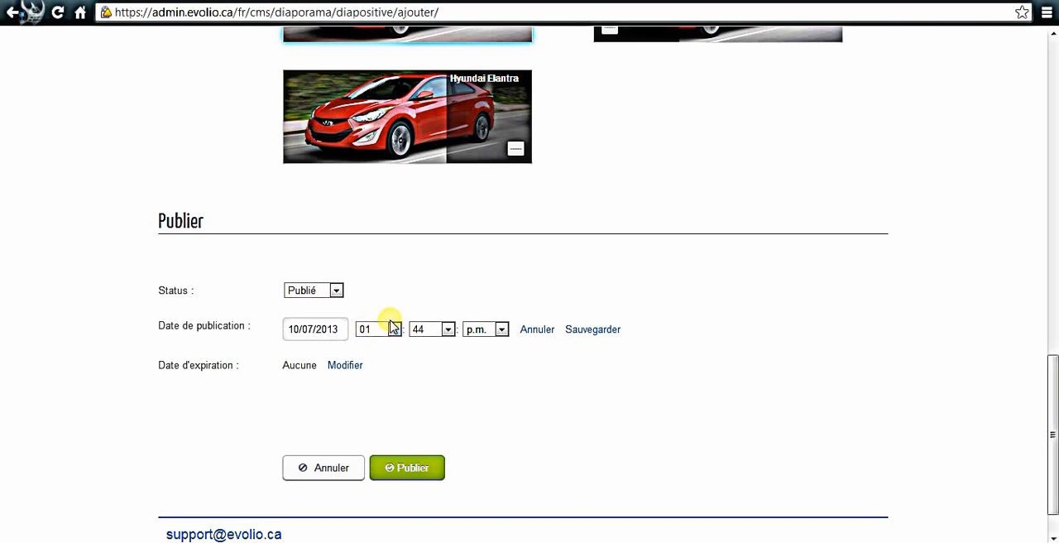
- Open the slide's expiration date for editing and cancel that edit
click(340, 366)
scroll(524, 376, down, 1)
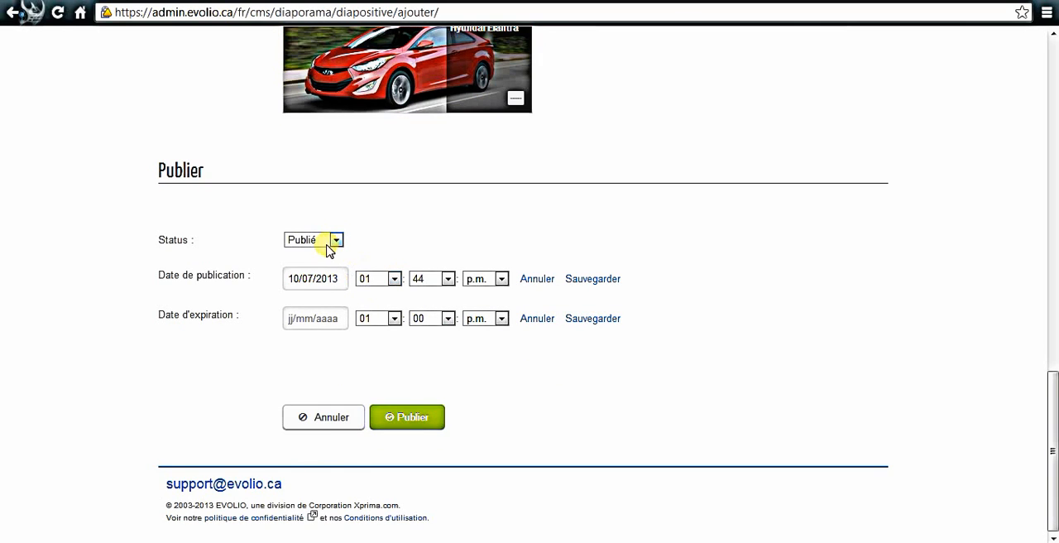
click(531, 321)
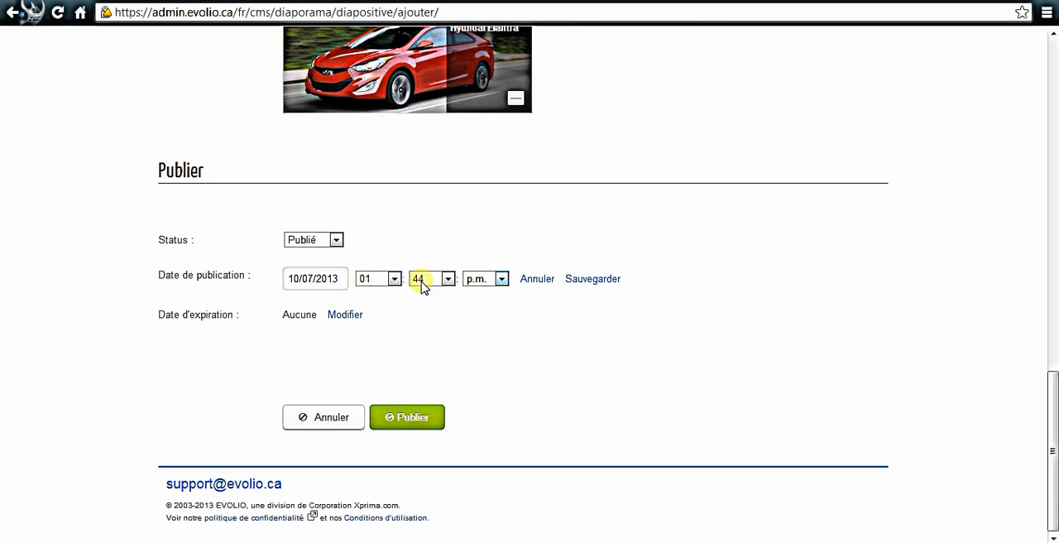
- Set the slide's publication date to 17 July 2013 in the calendar
click(334, 278)
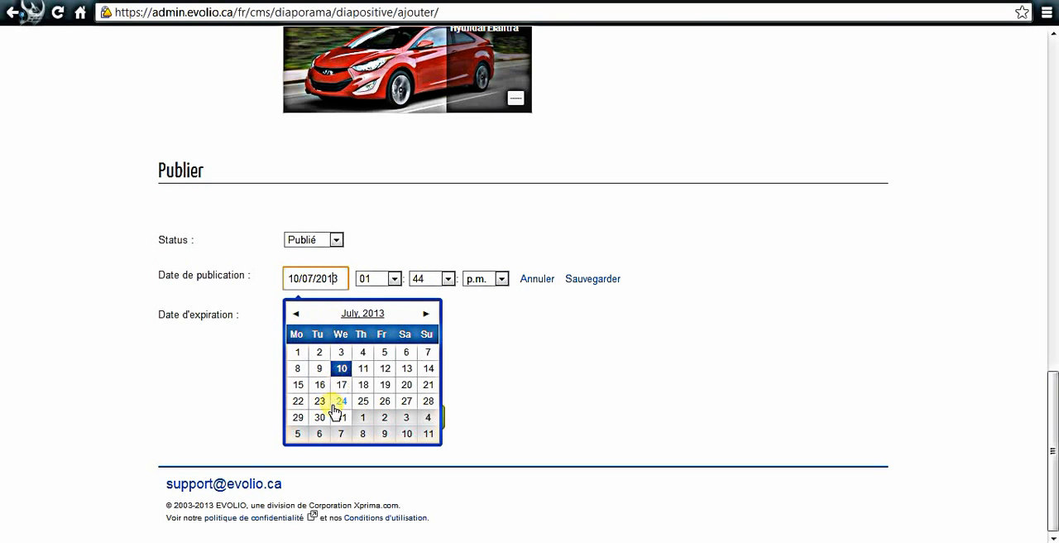
click(341, 384)
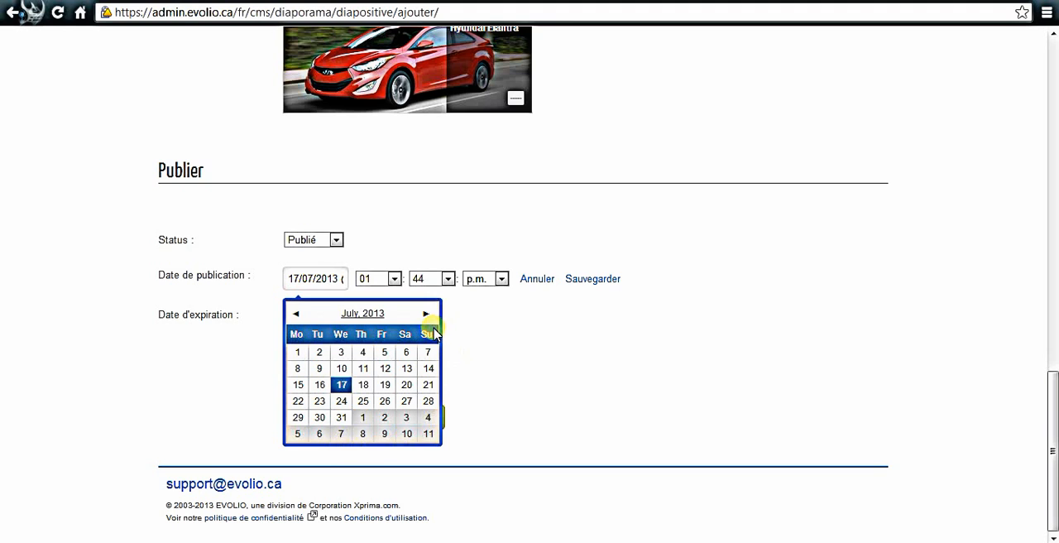
click(470, 331)
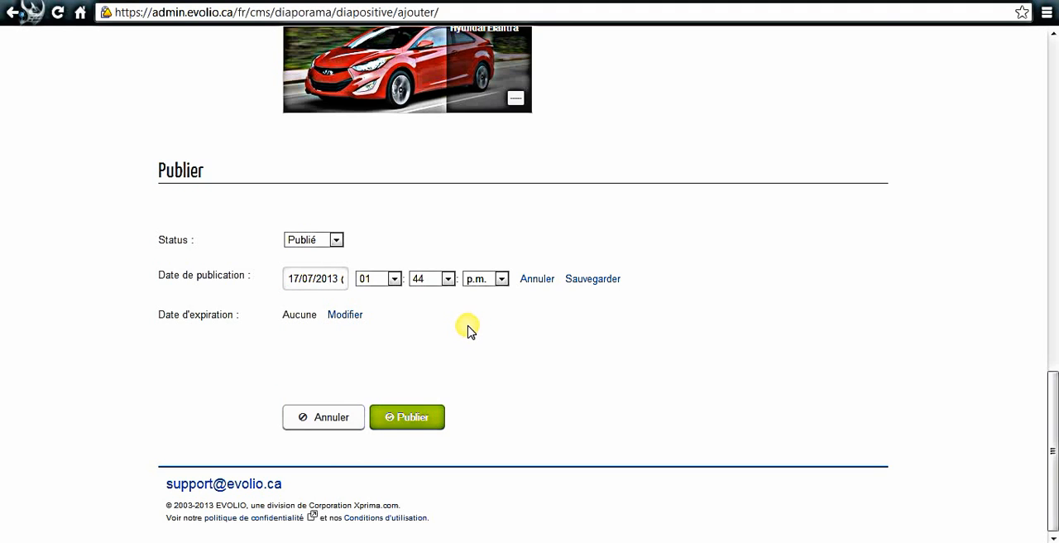
- Set the slide's publication time to 09:00 a.m. and publish the slide
click(394, 278)
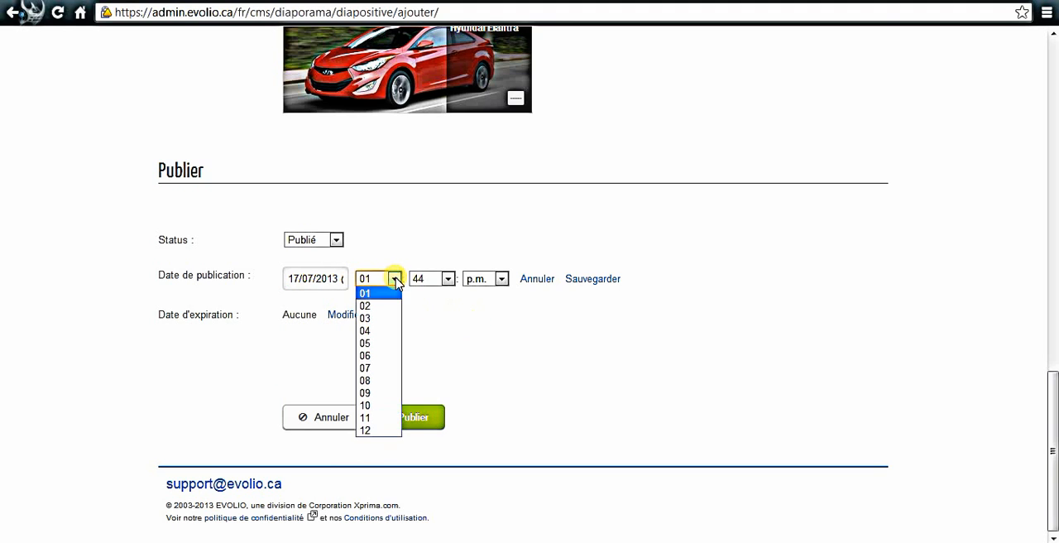
click(372, 392)
click(446, 278)
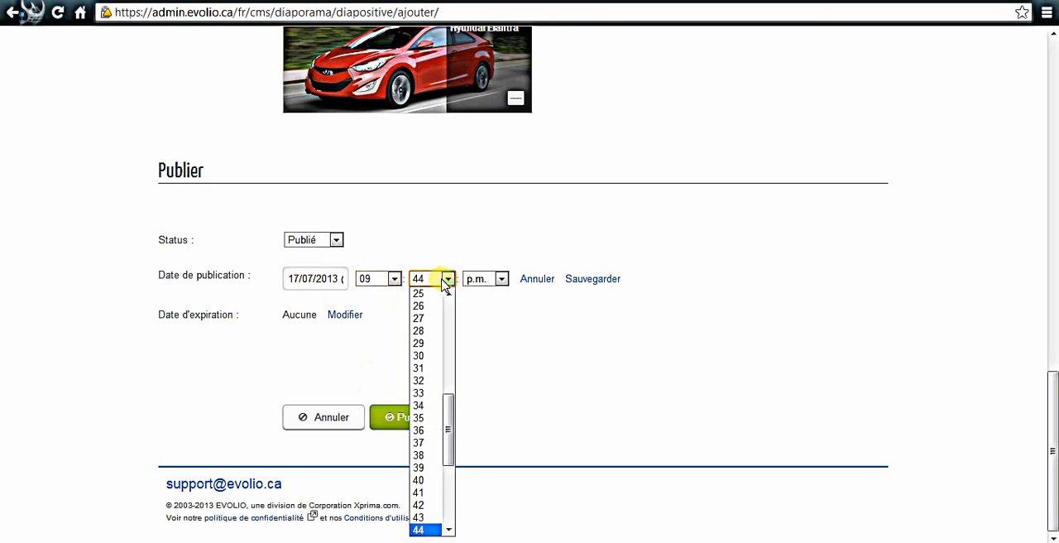
scroll(447, 323, up, 9)
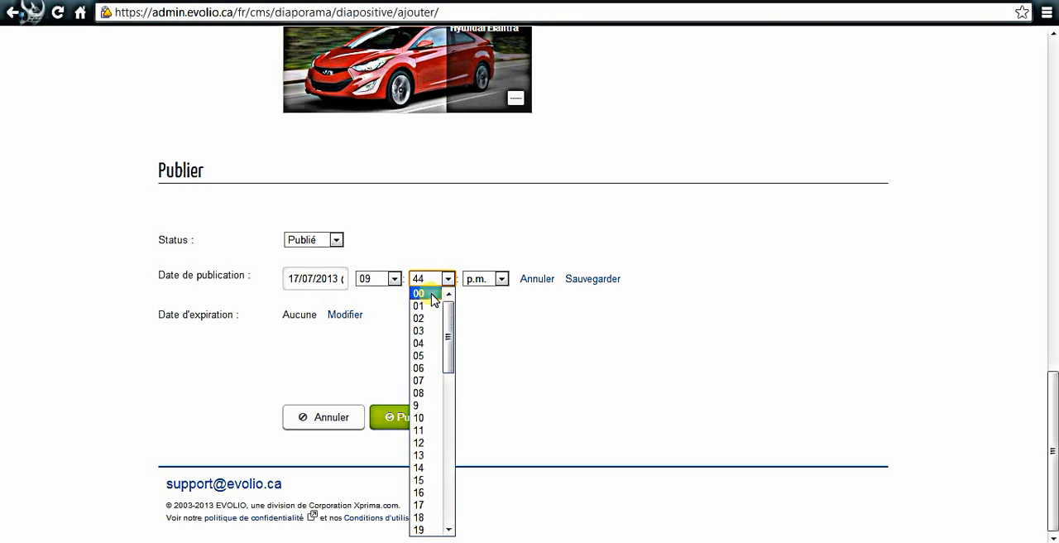
click(432, 294)
click(479, 279)
click(481, 291)
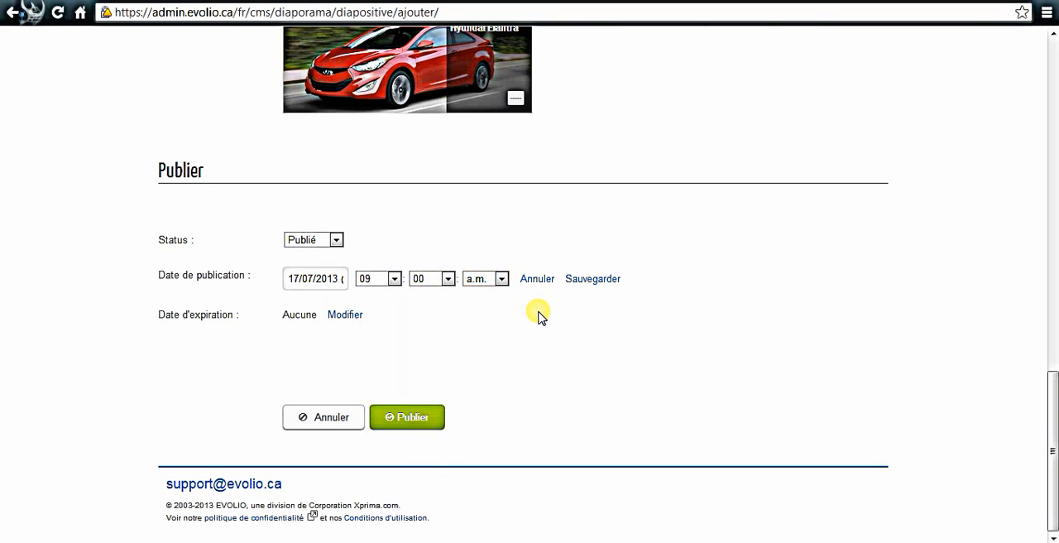
click(413, 418)
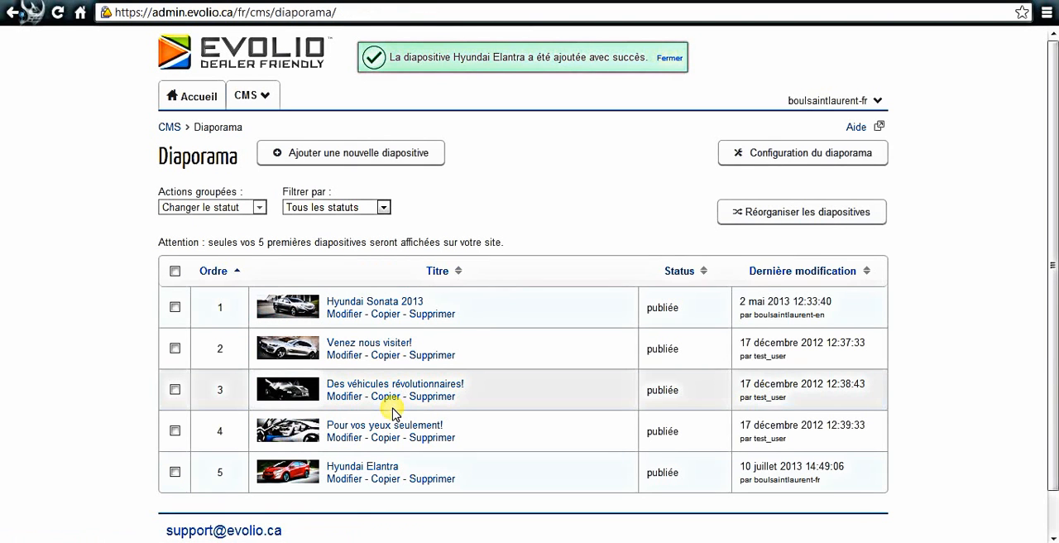